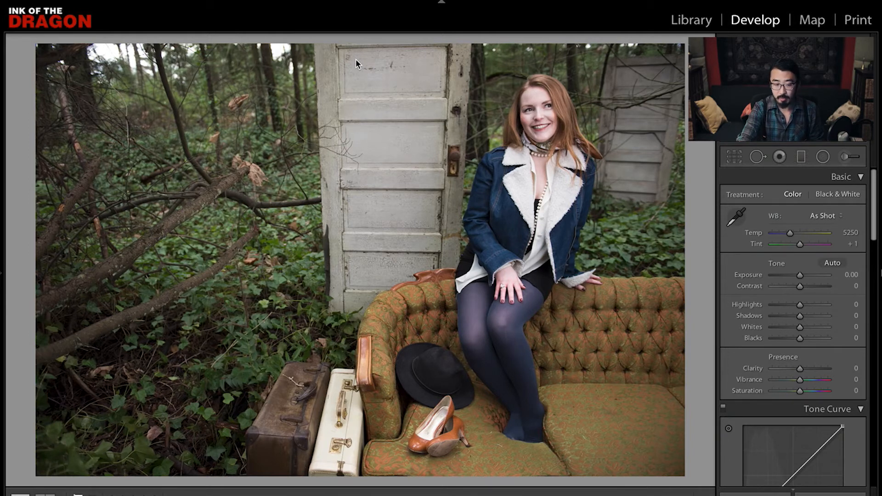
Set the photo's white balance to a temperature of 5300 and a tint of -17
click(852, 232)
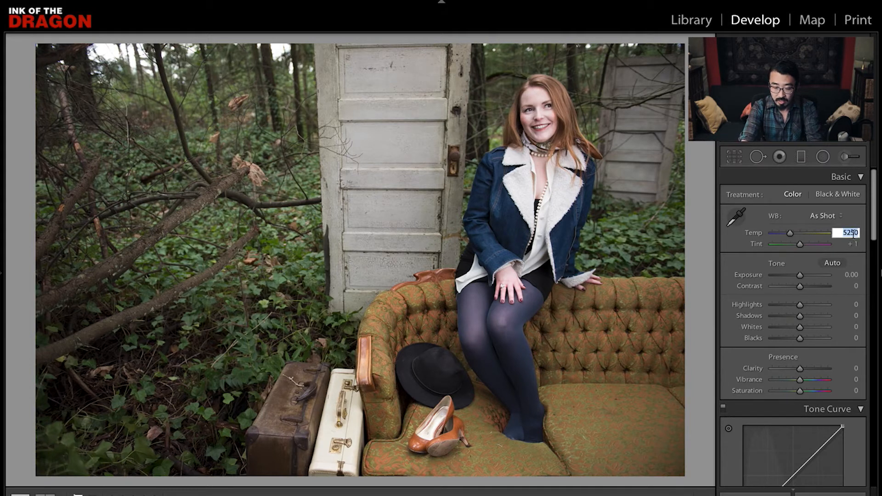
text(5)
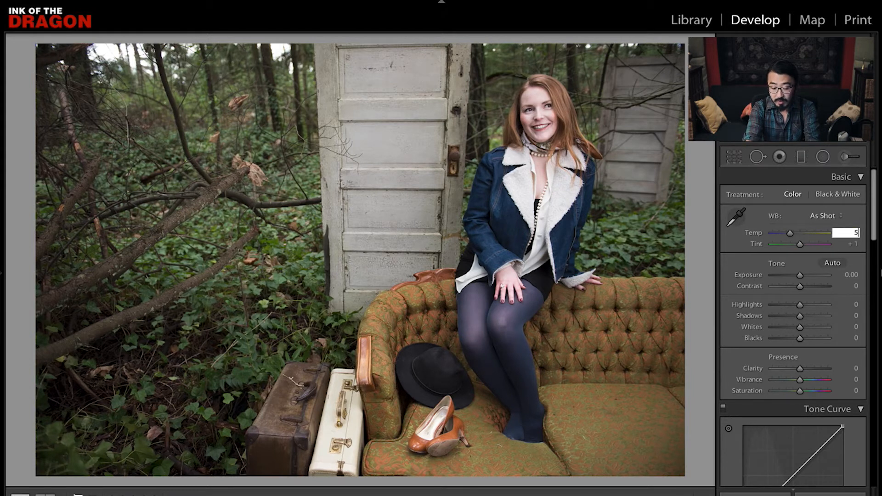
text(300)
key(Return)
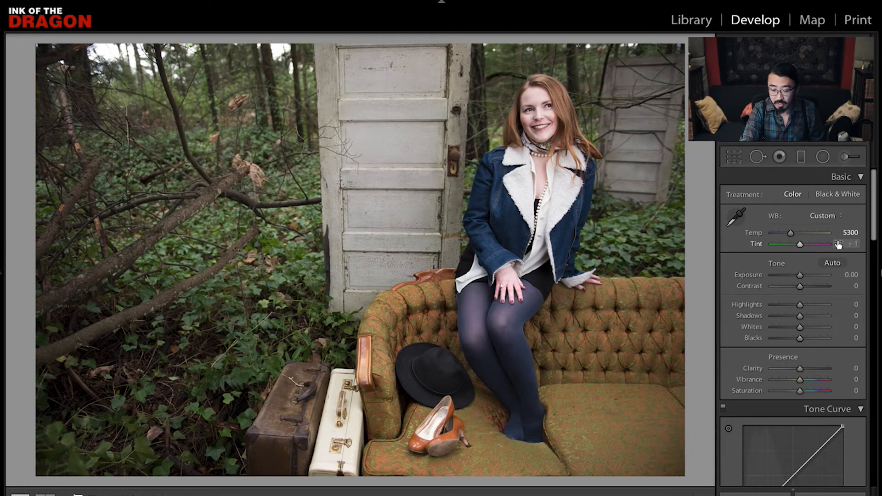
double_click(801, 247)
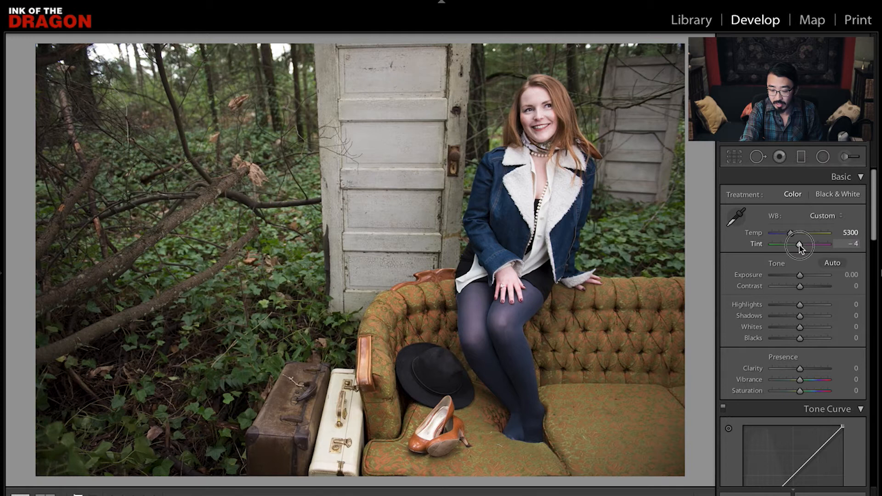
drag(799, 246, 798, 247)
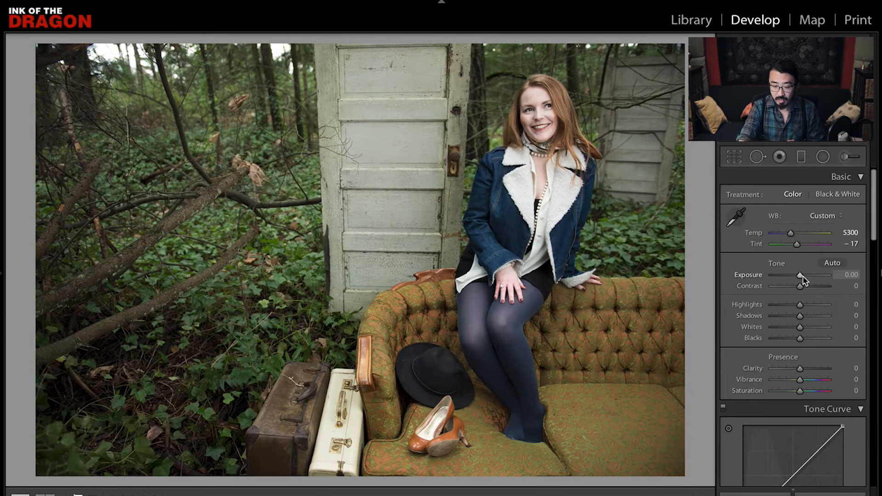
Raise the exposure to +0.20 and lower the highlights to -13
click(845, 275)
text(0.2)
key(Return)
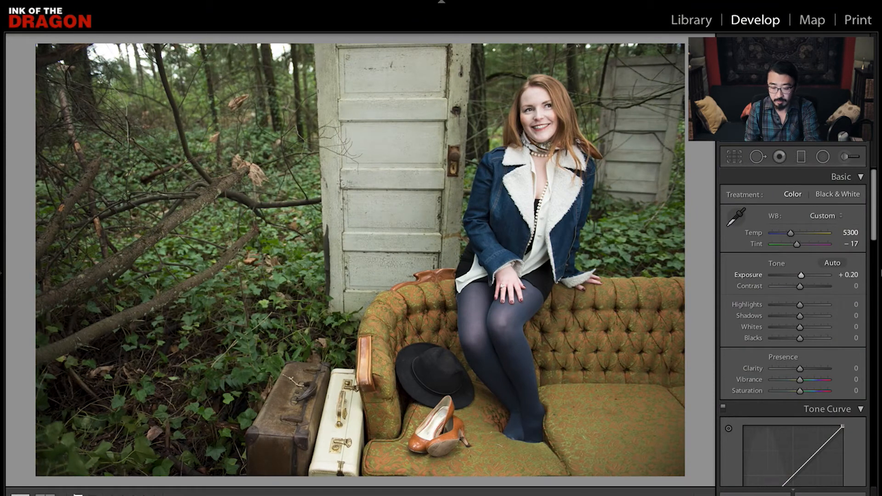
click(852, 305)
text(-10)
key(Return)
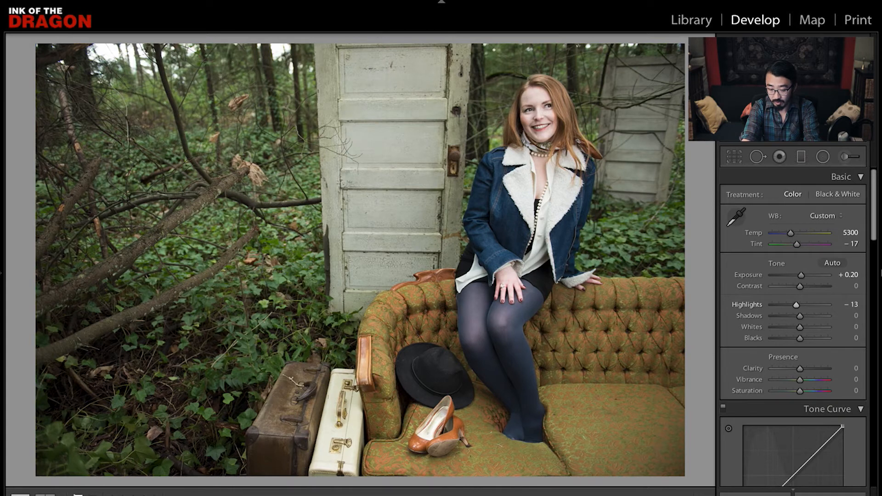
Lower the shadows to -32 and raise the clarity to +11
click(851, 317)
text(-32)
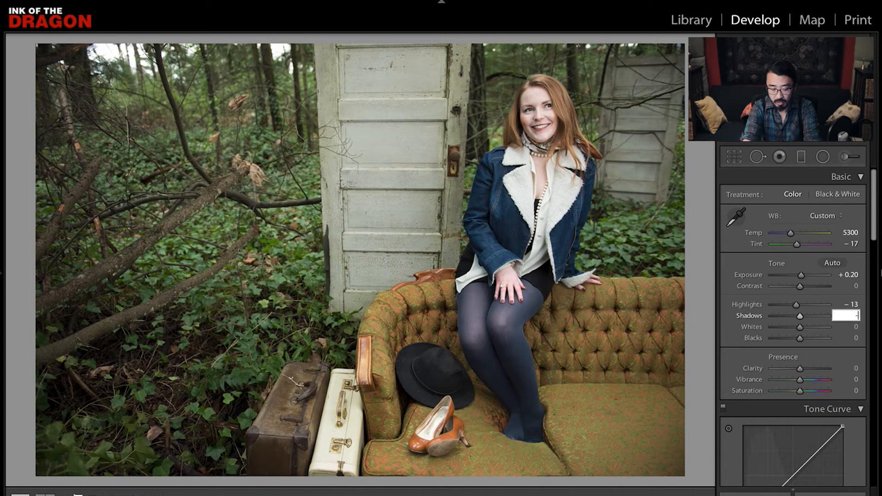
key(Return)
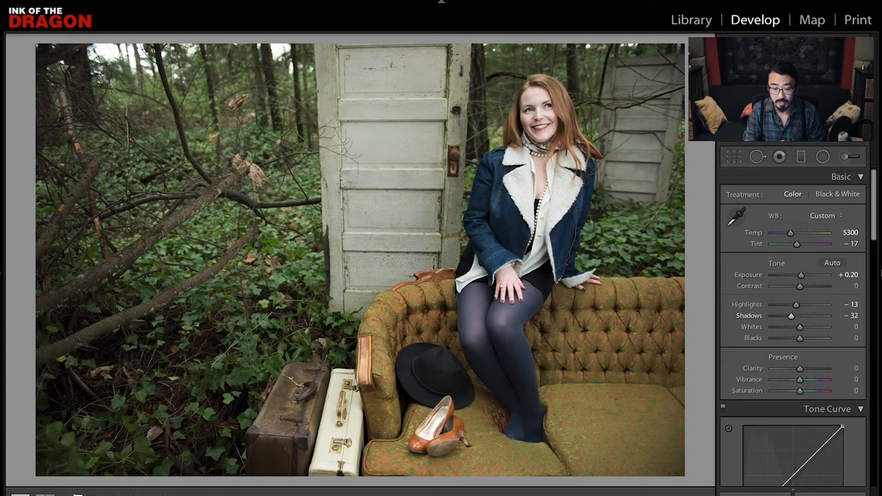
click(843, 371)
text(11)
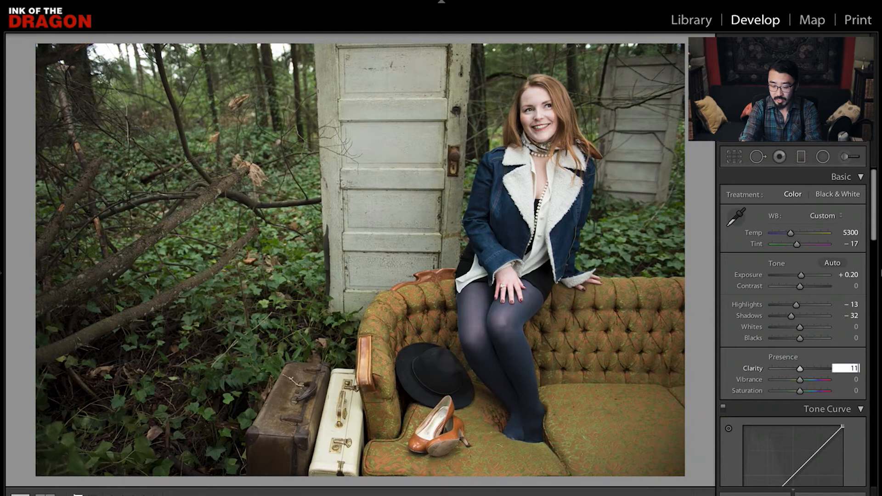
key(Return)
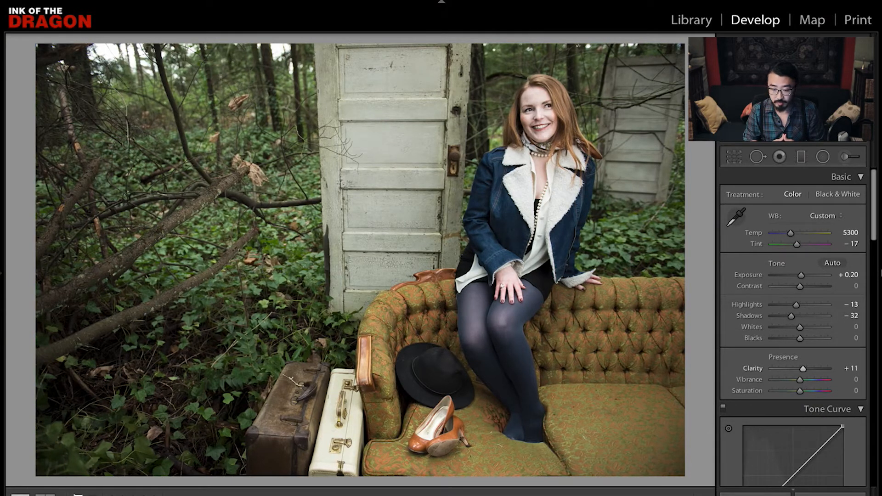
Shape the RGB tone curve into a faded S-curve with a lifted black point, and compare the photo with and without it
scroll(740, 397, down, 3)
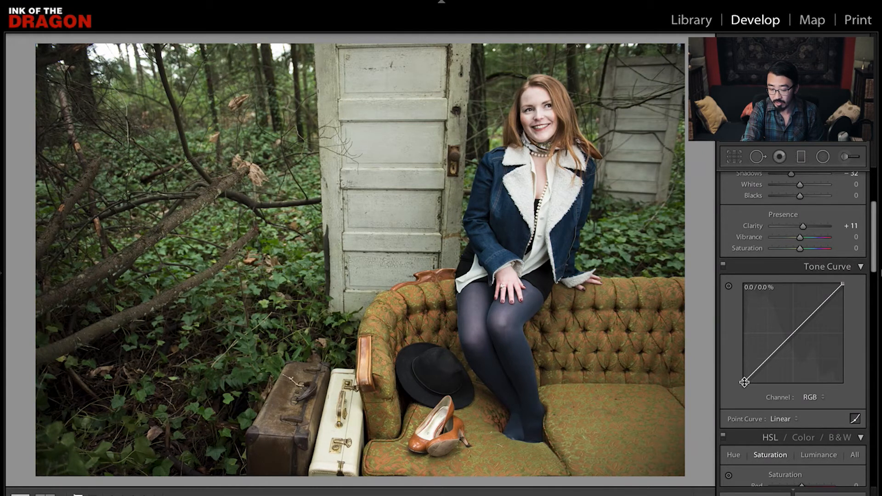
drag(744, 382, 743, 371)
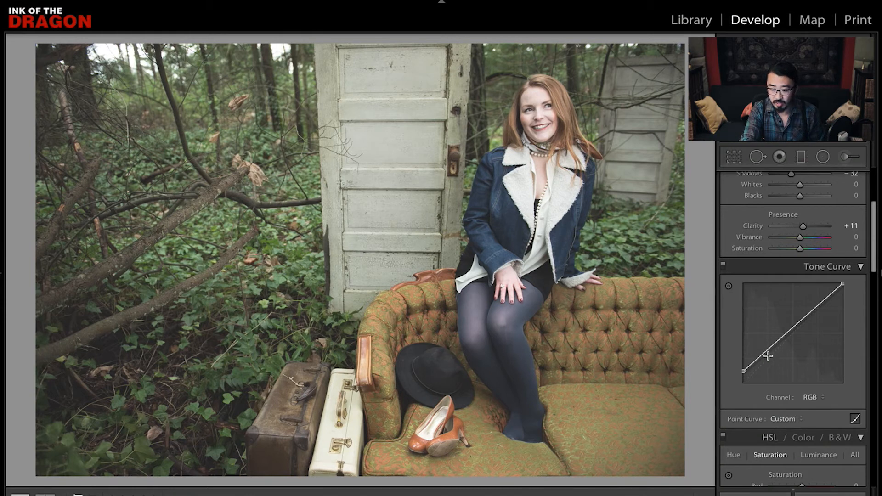
scroll(768, 356, down, 1)
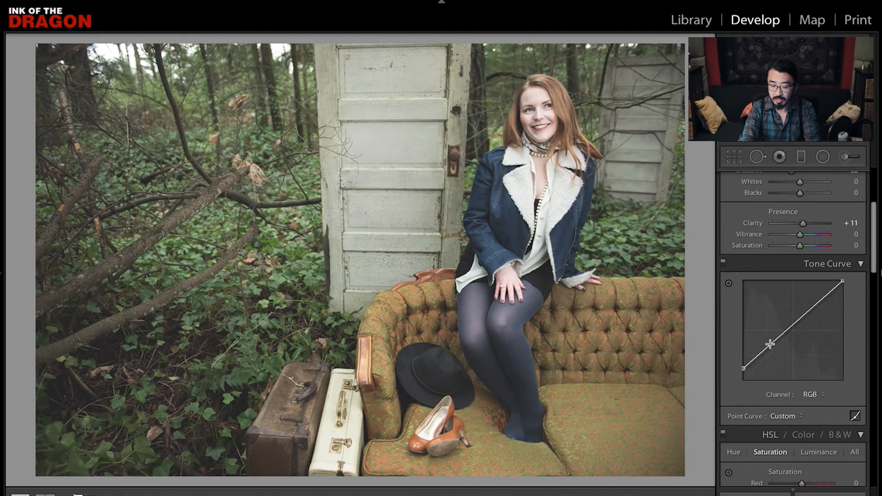
drag(770, 344, 769, 356)
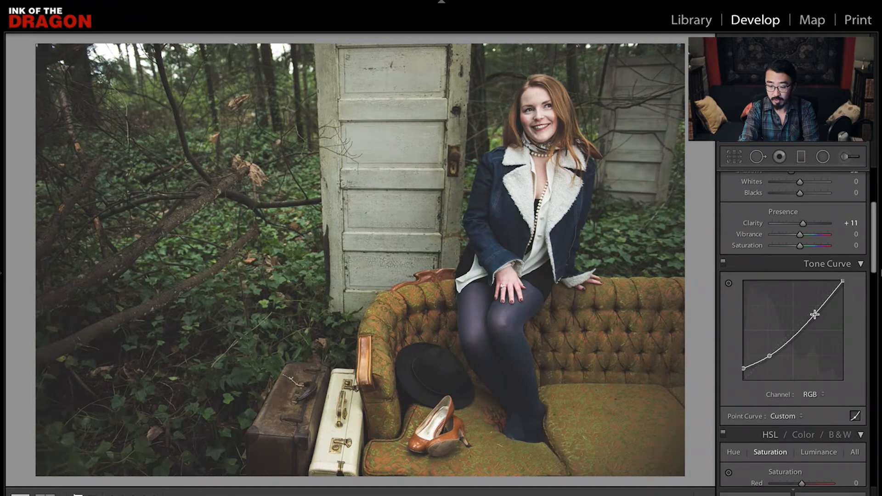
drag(814, 312, 817, 305)
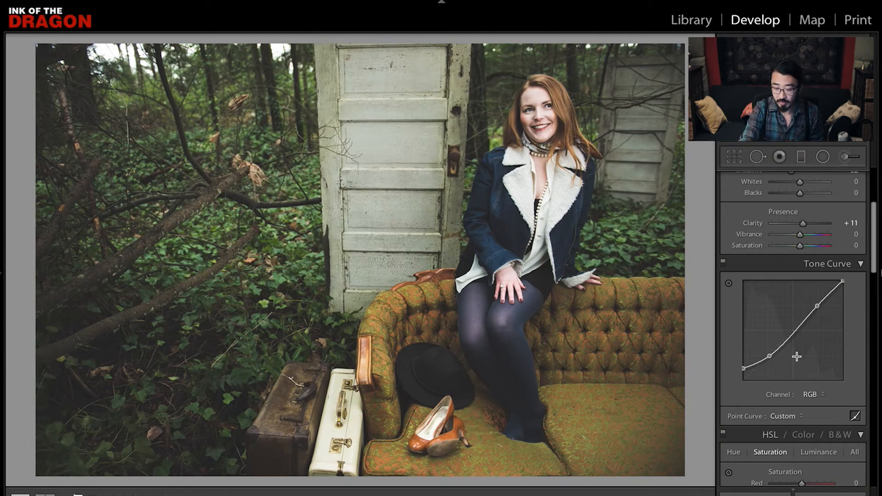
click(722, 261)
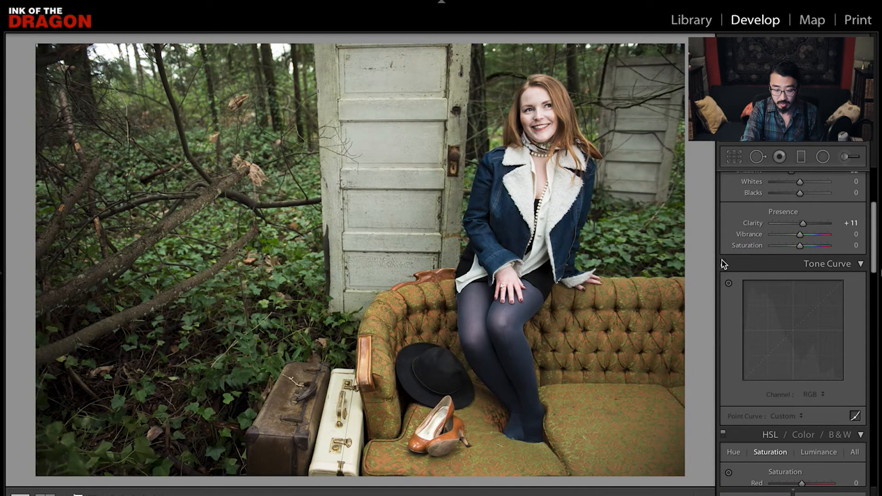
click(722, 261)
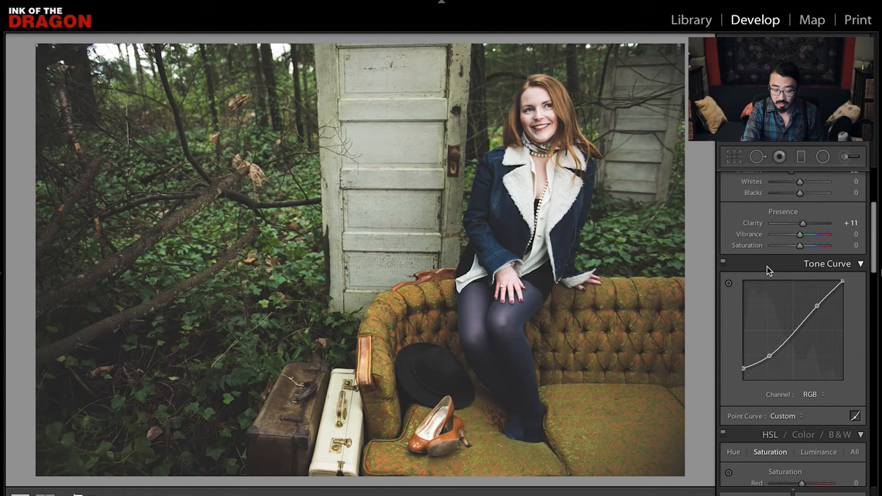
On the red channel curve, move the black point slightly inward along the baseline and adjust a midtone point
click(814, 398)
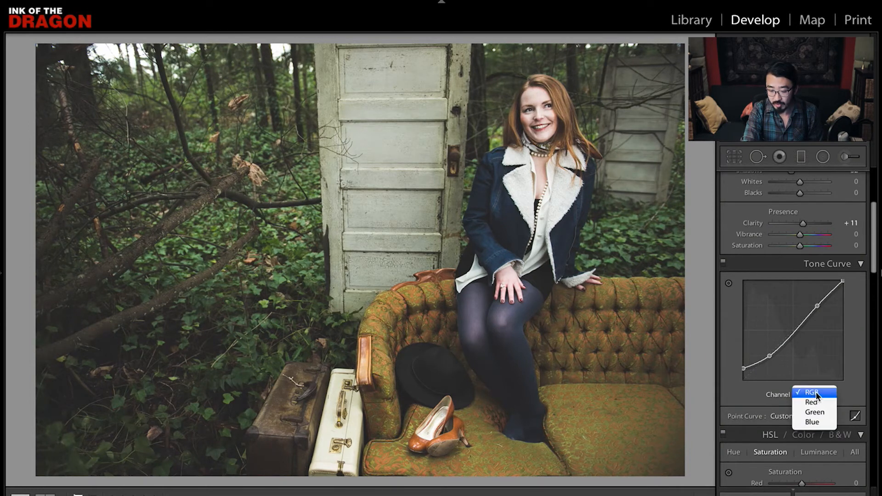
click(813, 387)
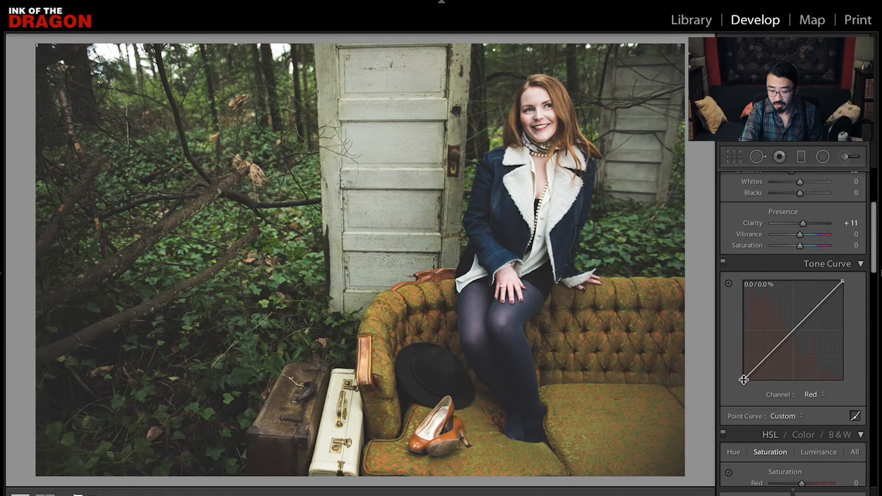
drag(744, 378, 746, 380)
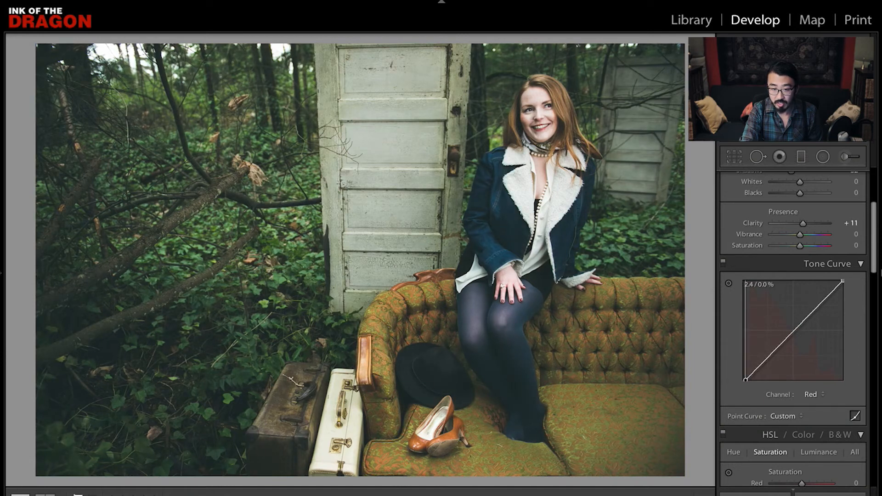
drag(746, 380, 743, 378)
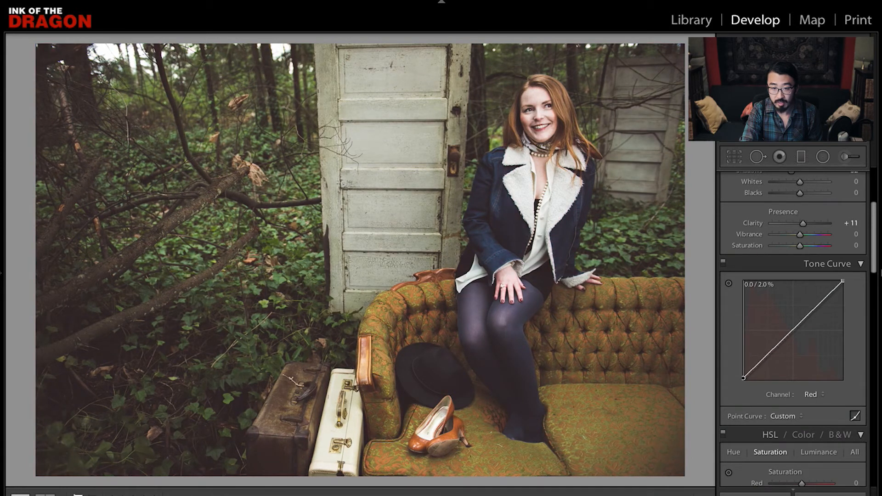
drag(743, 378, 746, 380)
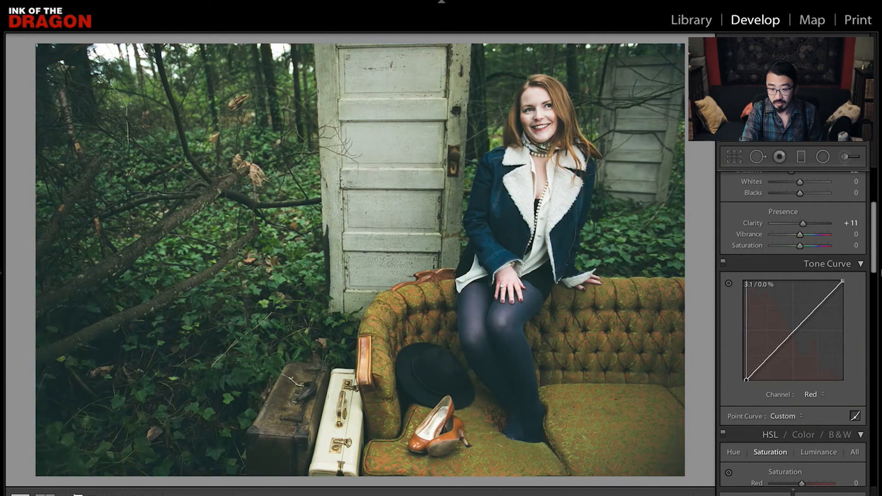
drag(746, 380, 746, 379)
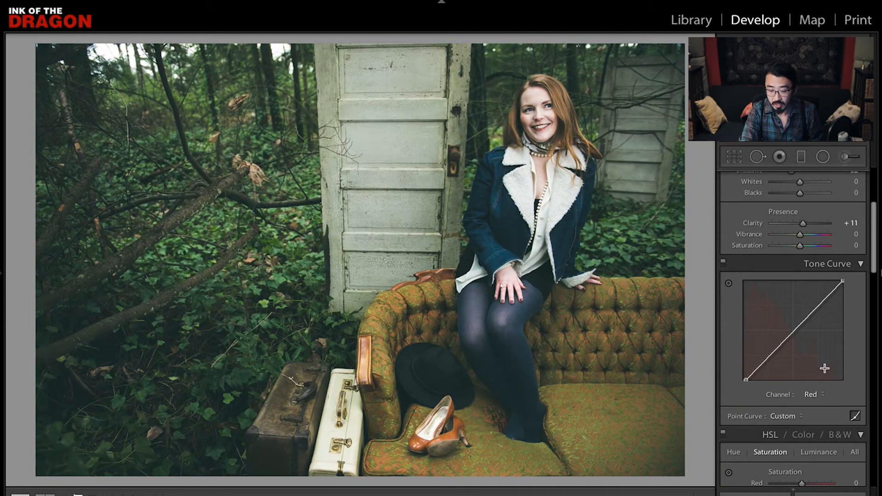
drag(783, 346, 786, 344)
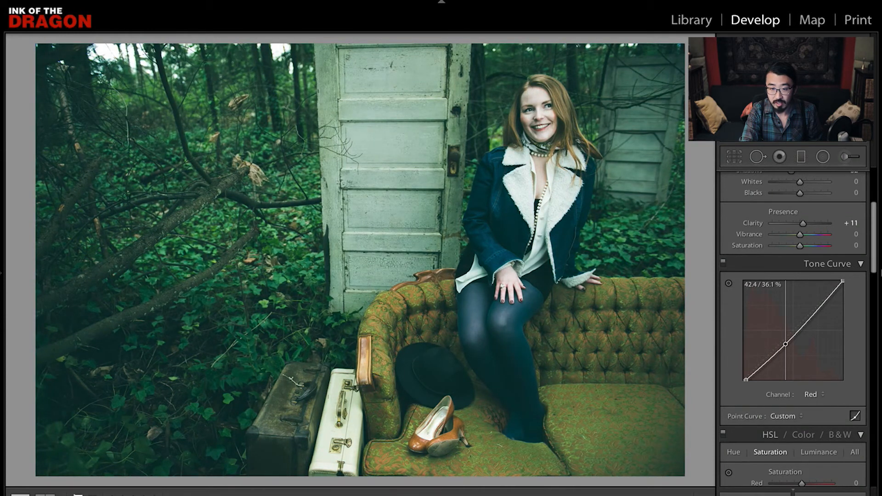
drag(785, 344, 795, 331)
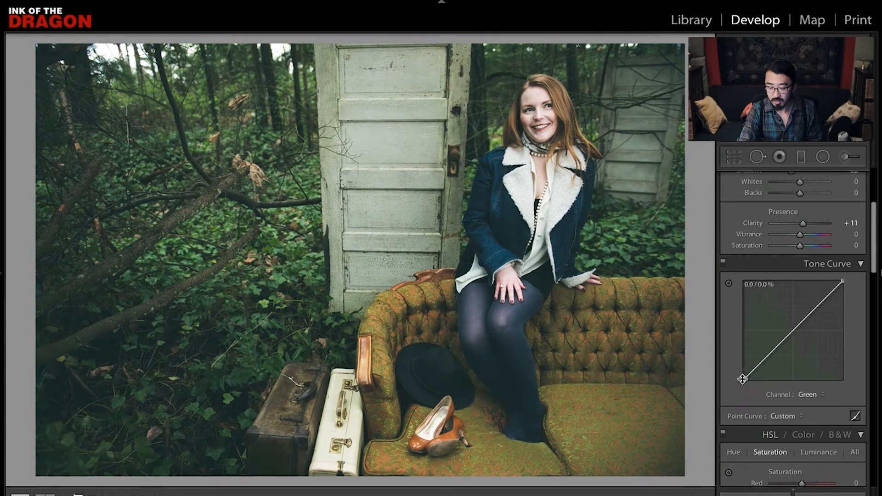
On the green channel curve, move the black point slightly inward and add a midtone point at about 43.5 / 40 %
drag(742, 380, 746, 380)
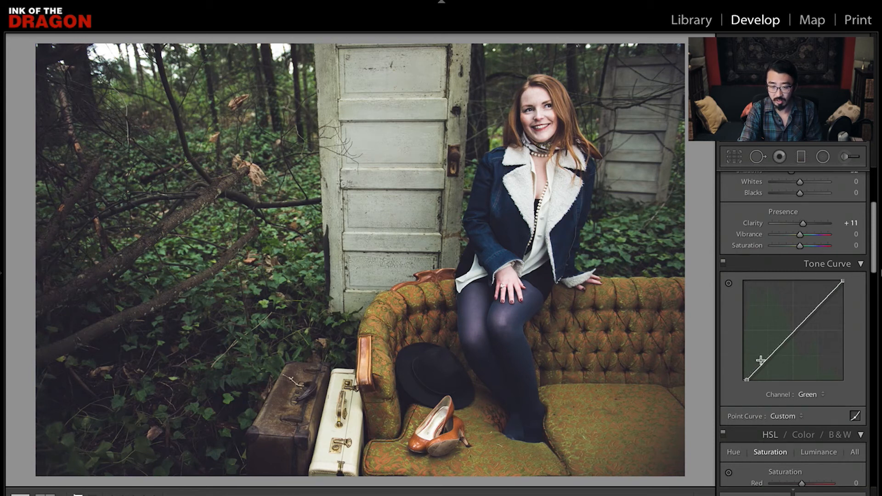
click(784, 344)
drag(784, 344, 786, 344)
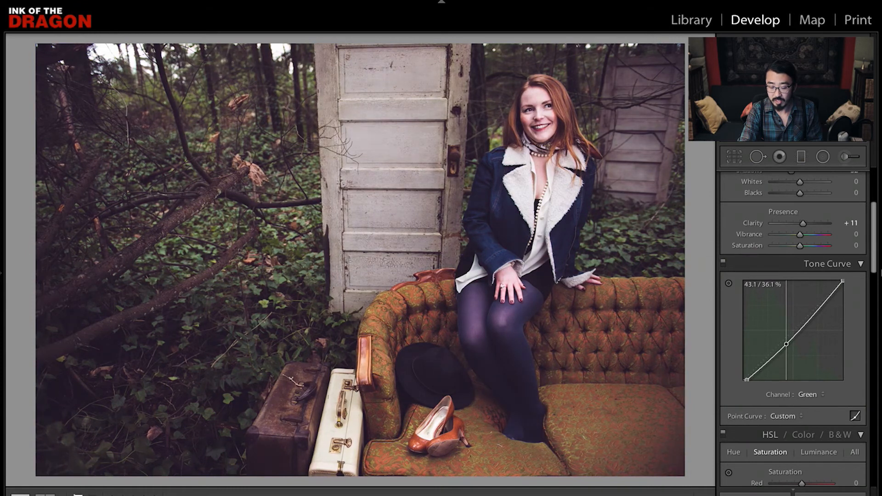
drag(786, 345, 786, 339)
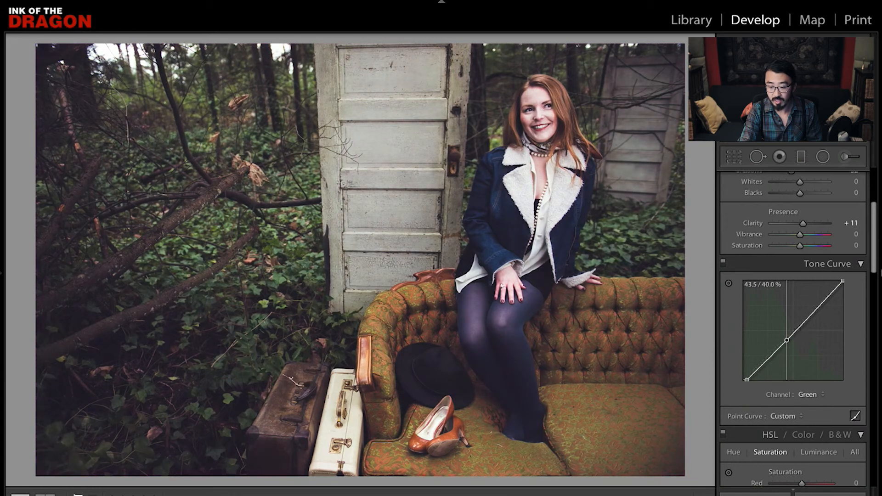
drag(786, 340, 786, 341)
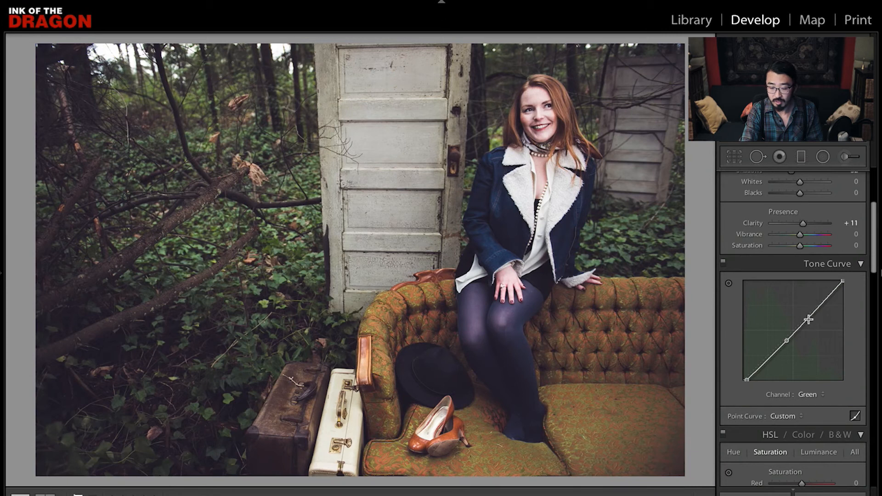
Undo the last green curve change and add a second point just above the middle, pulled slightly below the diagonal
key(ctrl+z)
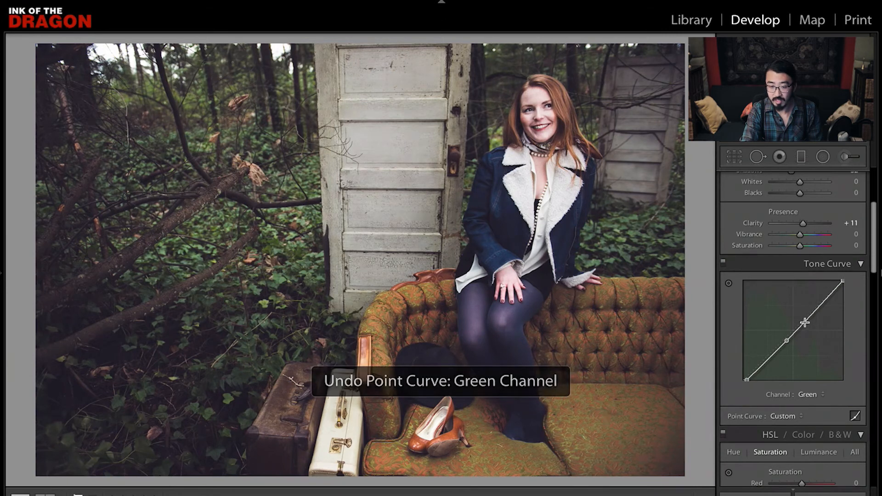
drag(804, 323, 798, 326)
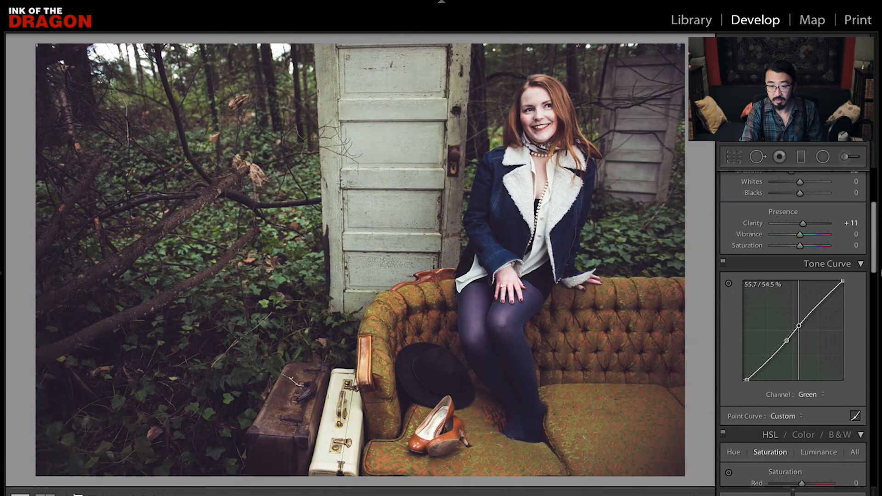
drag(798, 326, 798, 328)
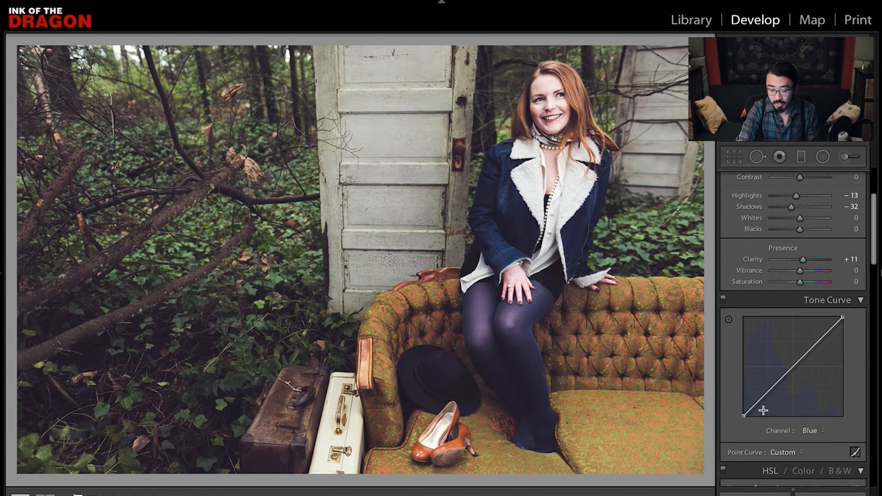
On the blue channel curve, lift the black point very slightly and lower the white point to a little below 90 % output
click(744, 415)
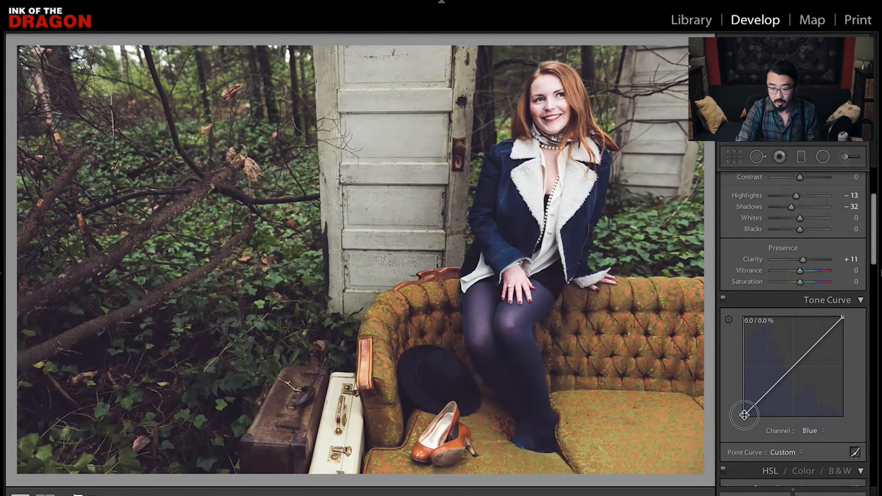
drag(744, 415, 743, 414)
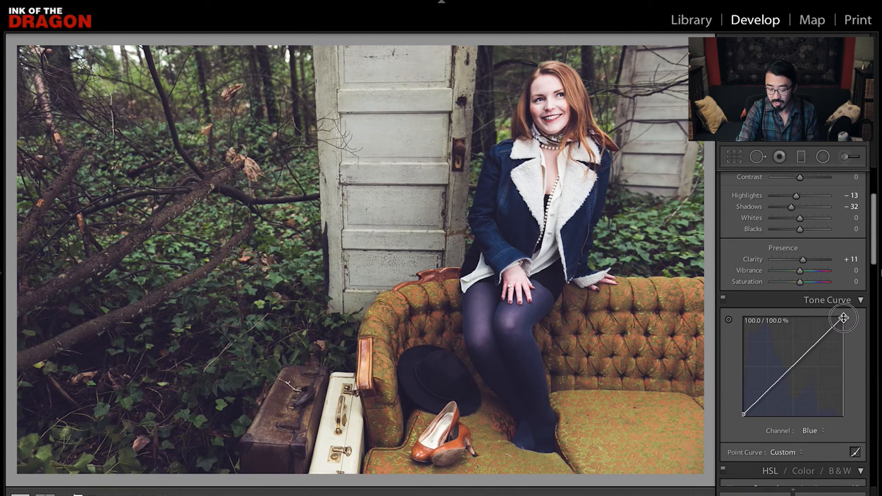
drag(844, 317, 843, 327)
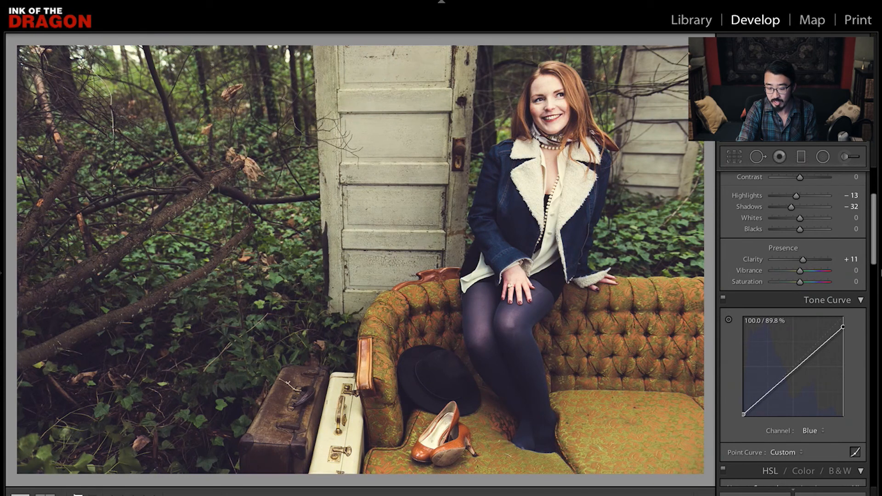
drag(843, 327, 843, 329)
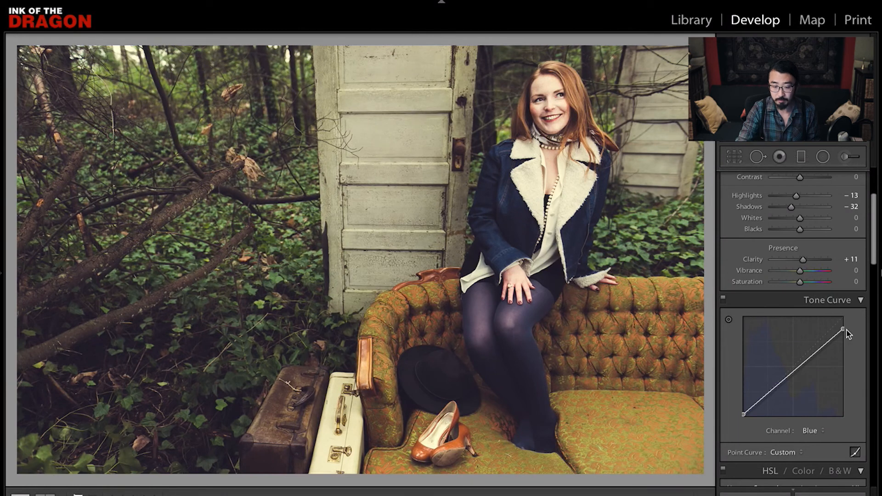
Add a highlight point to the blue channel curve and raise it slightly to about 79.6 / 72.2 %
click(823, 345)
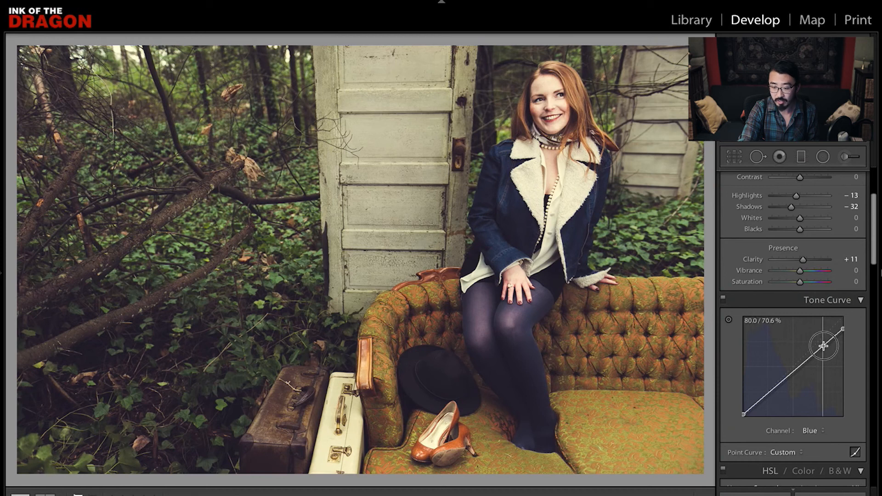
drag(822, 345, 823, 344)
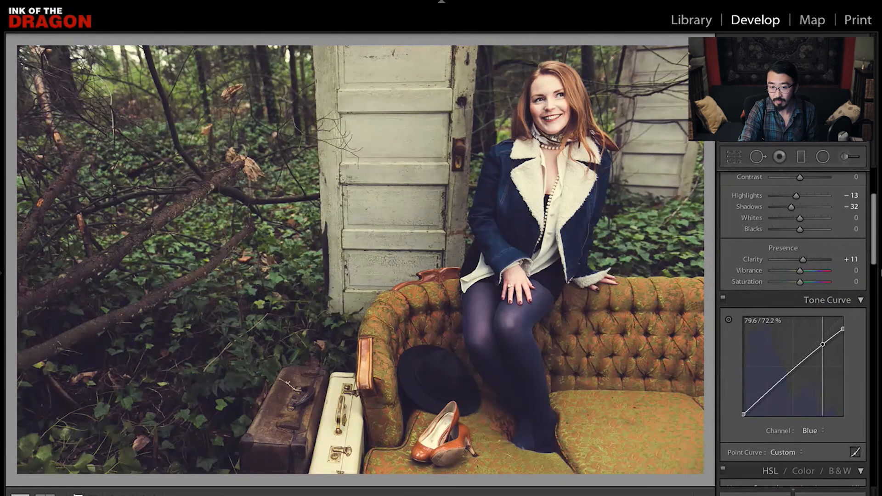
drag(822, 344, 823, 344)
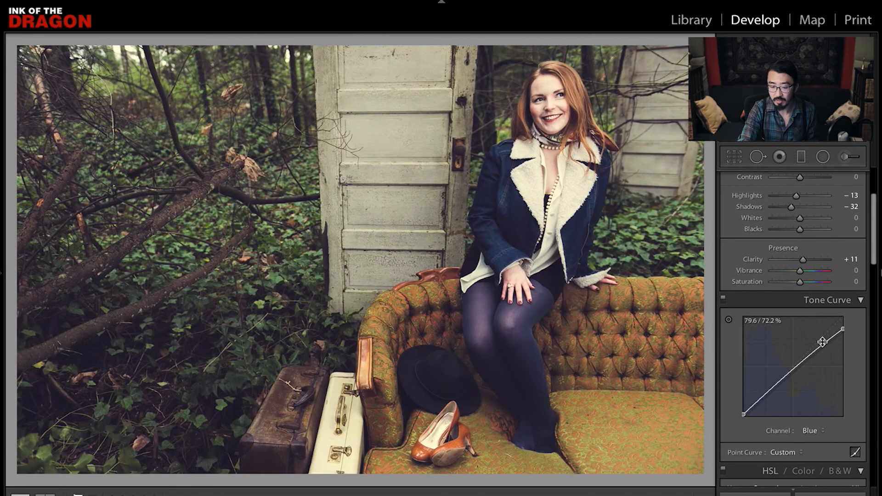
Compare the photo with and without all the tone curve adjustments, leaving them enabled
click(722, 299)
click(723, 299)
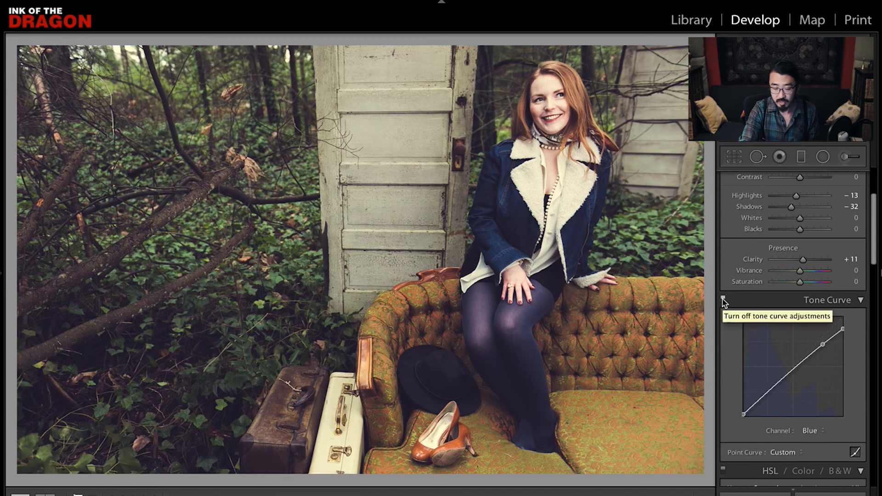
click(722, 299)
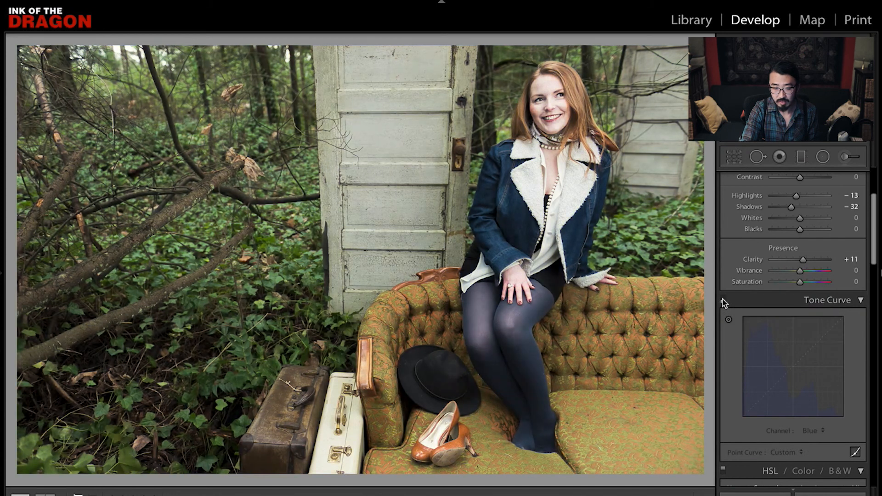
click(723, 300)
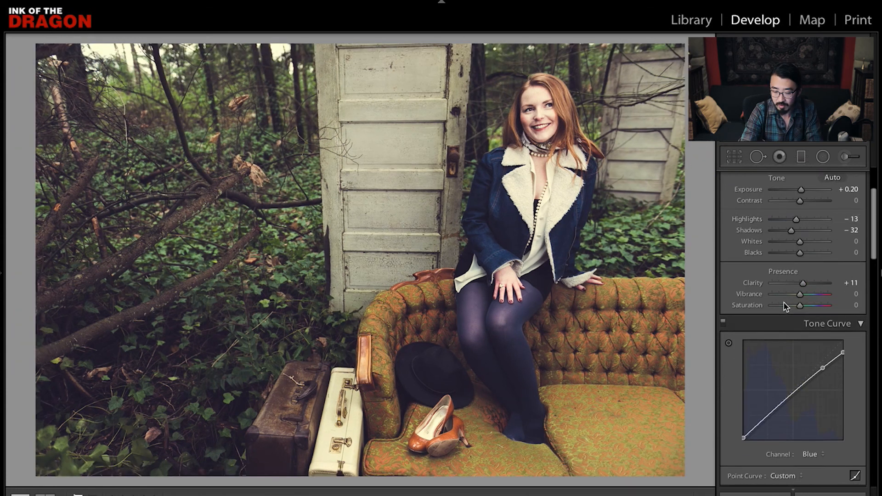
Crop the photo to a 16 x 10 aspect ratio and apply the crop
scroll(784, 307, down, 1)
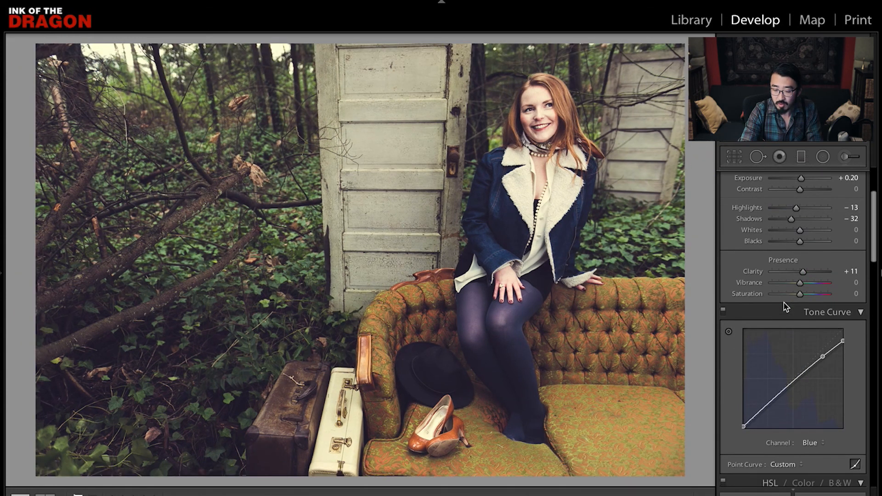
scroll(783, 307, up, 4)
scroll(733, 168, down, 1)
click(733, 157)
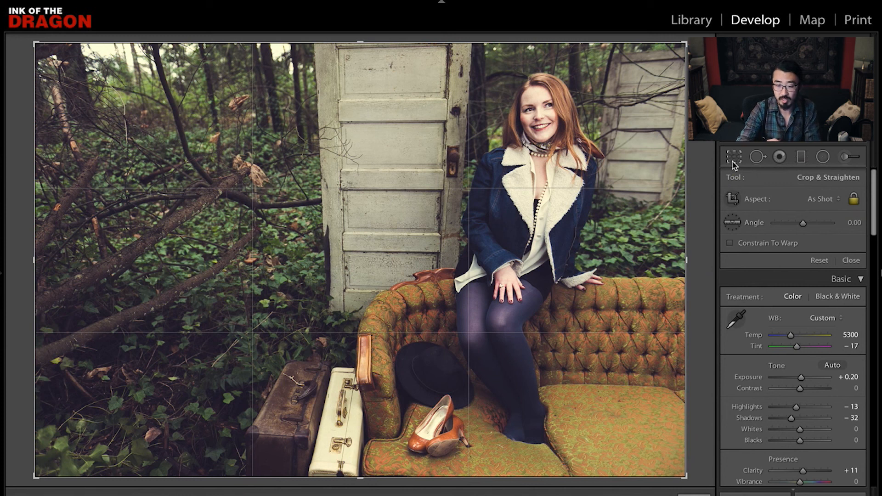
click(820, 200)
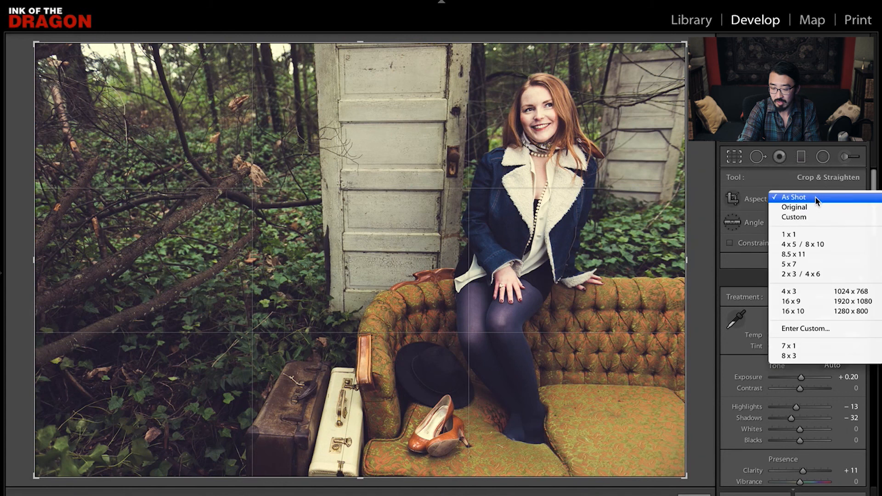
click(793, 312)
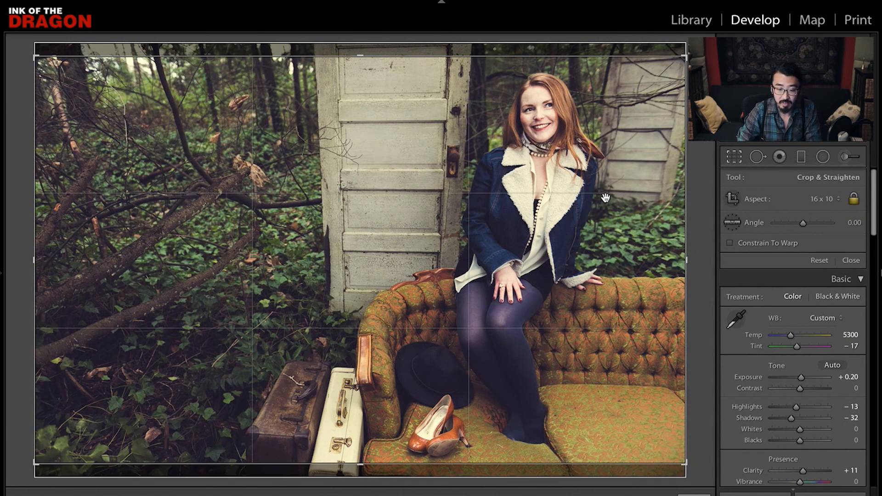
key(Return)
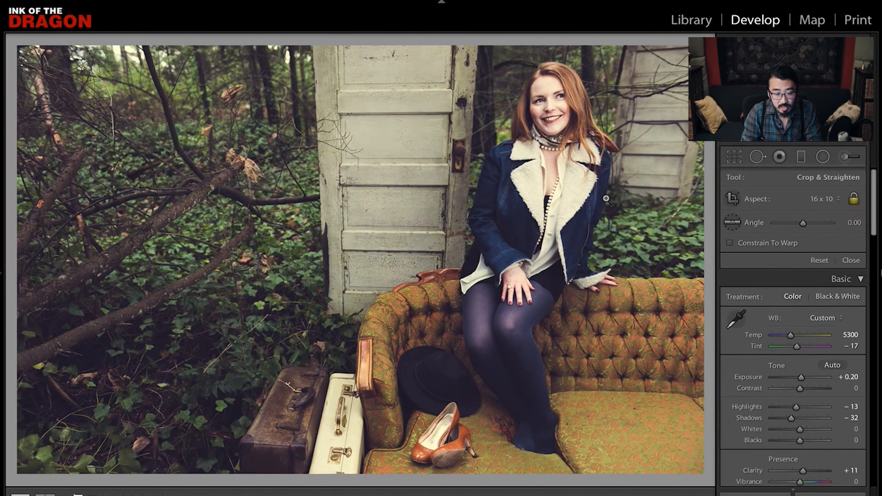